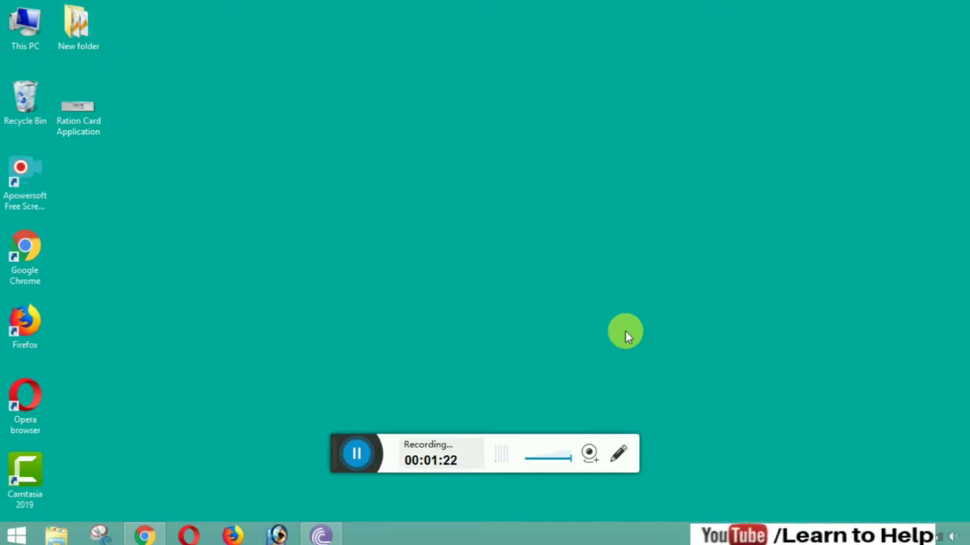
View the Ration Card Application receipt image in Photo Viewer, then minimize it
double_click(90, 116)
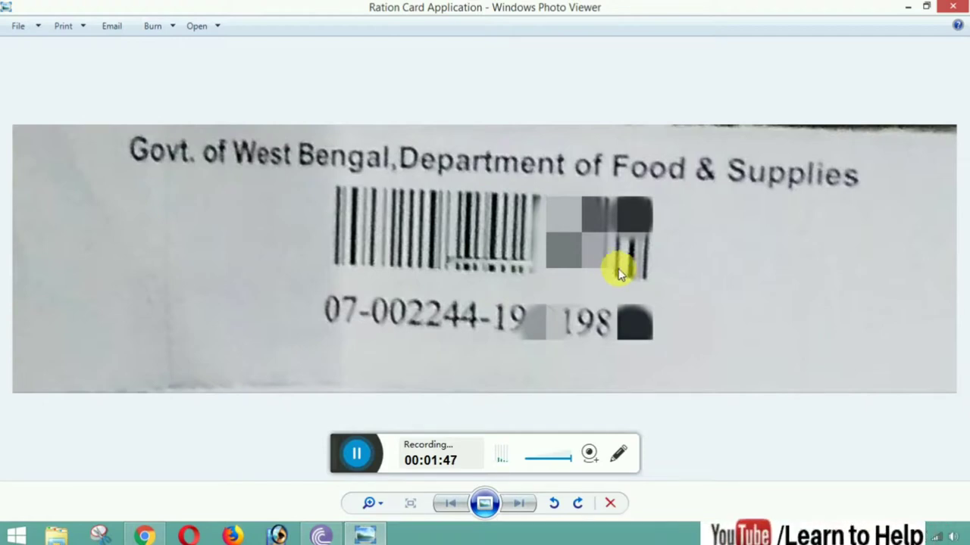
left_click(912, 6)
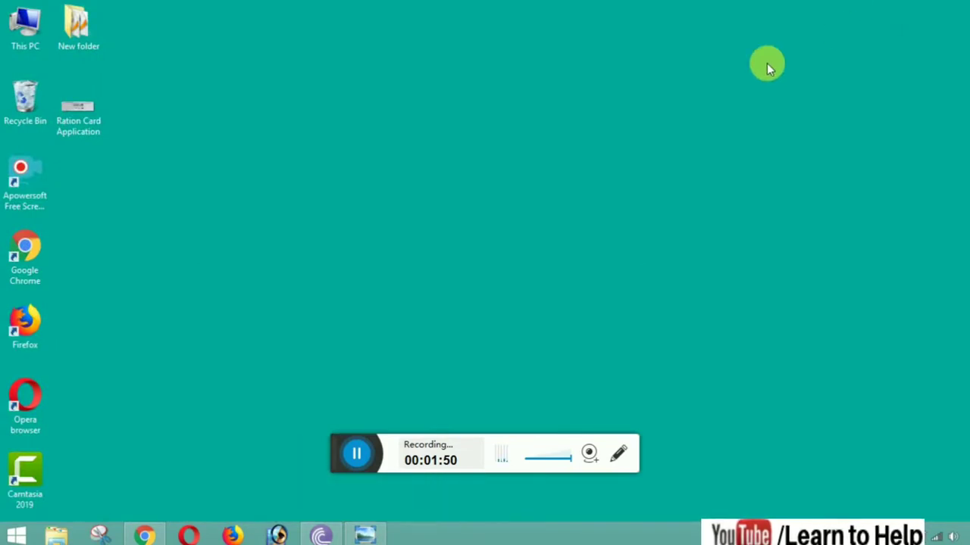
Search Google for 'wbpds' in Chrome
left_click(152, 537)
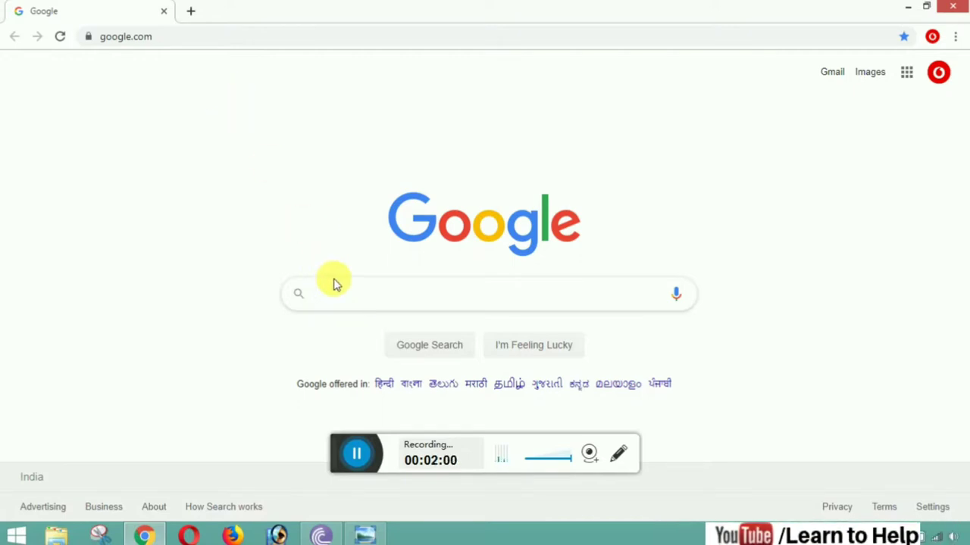
type("wbpds")
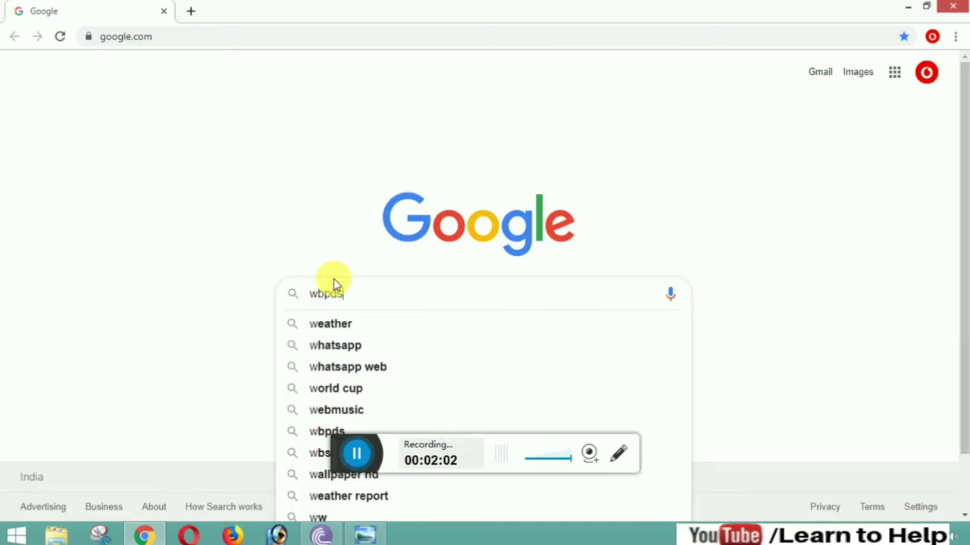
key("Return")
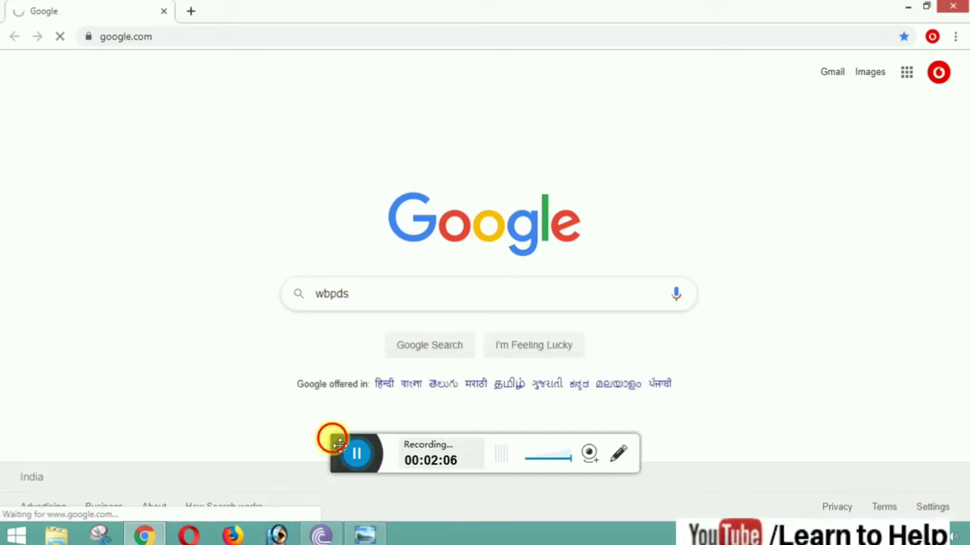
left_click_drag(334, 440, 353, 487)
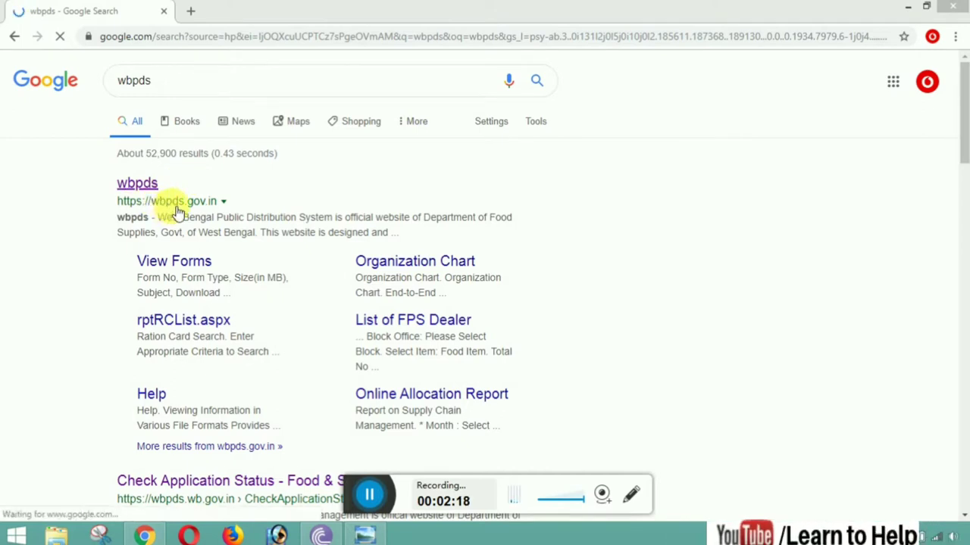
Open the official wbpds.gov.in search result in a new tab
right_click(138, 184)
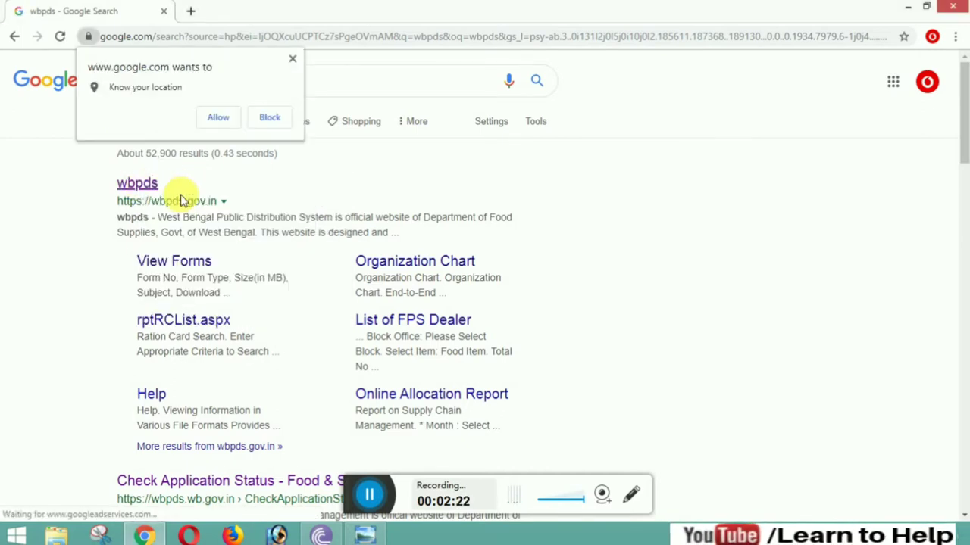
left_click(293, 60)
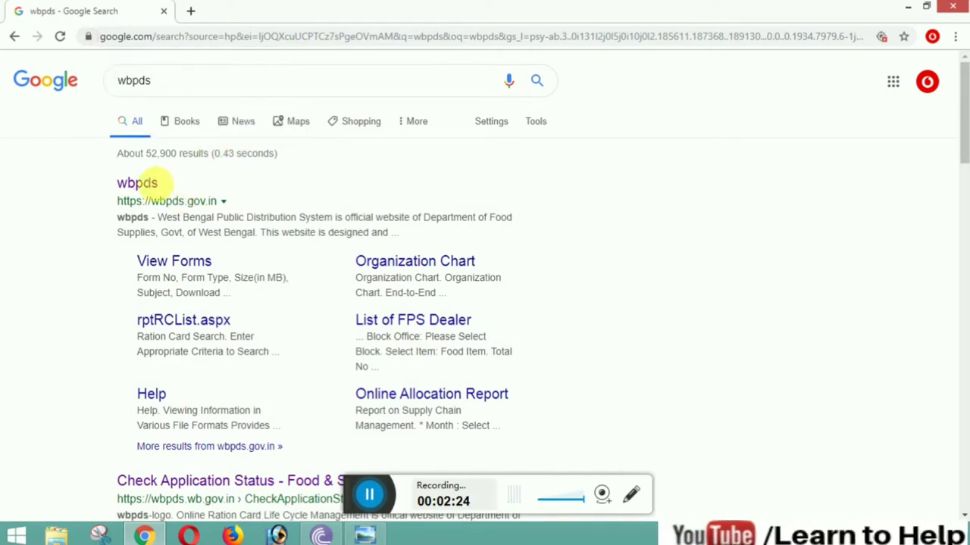
right_click(157, 187)
left_click(182, 196)
Switch to the wbpds.gov.in homepage tab, look it over, and reveal the FEATURES menu
left_click(217, 9)
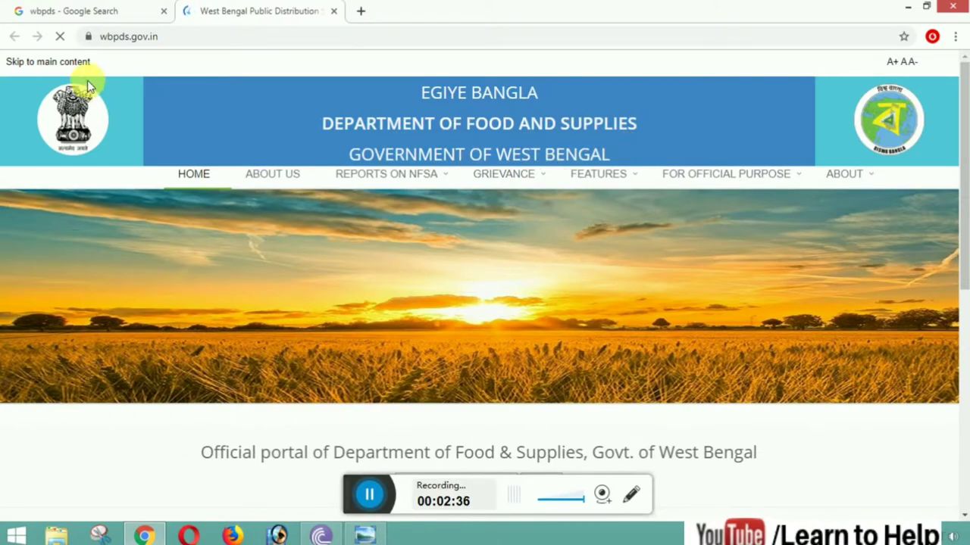
scroll(209, 135, "down", 4)
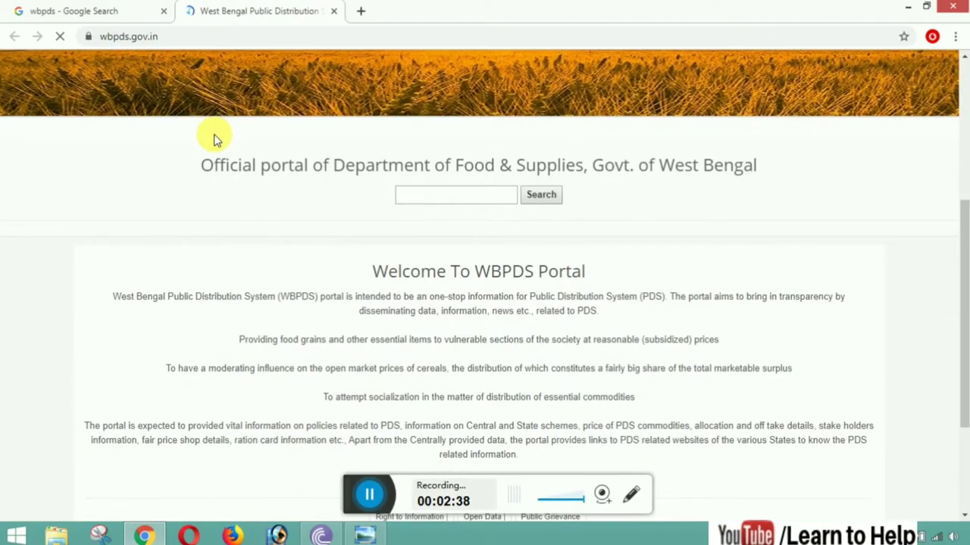
scroll(214, 137, "up", 4)
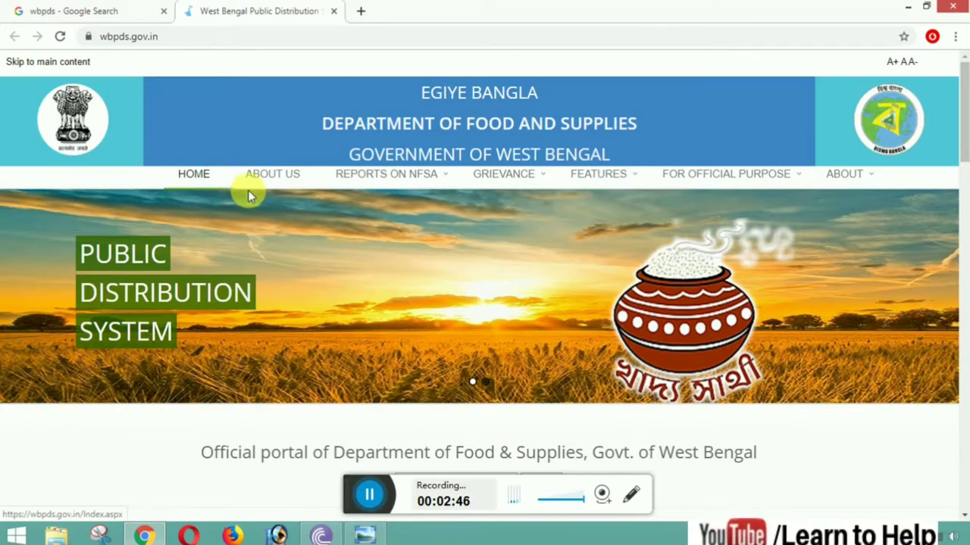
mouse_move(378, 189)
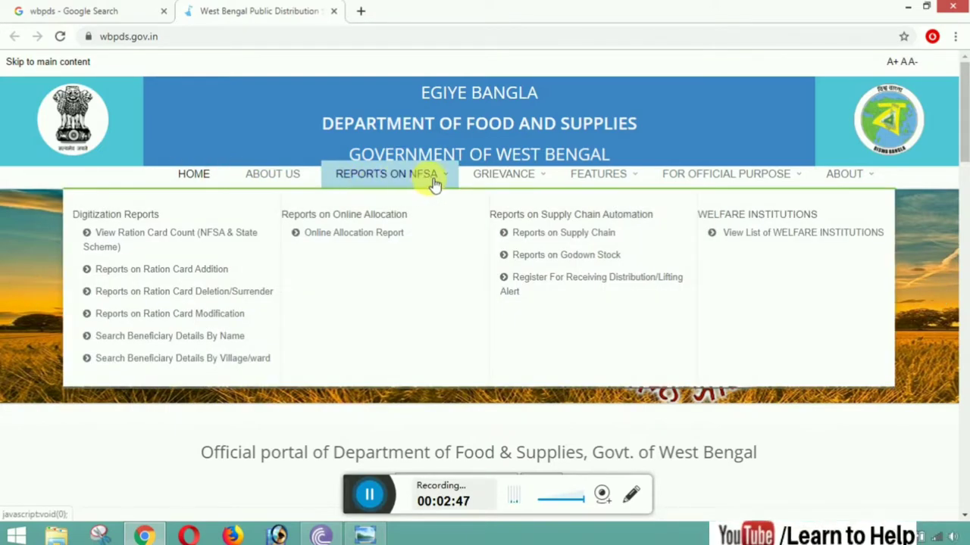
mouse_move(519, 187)
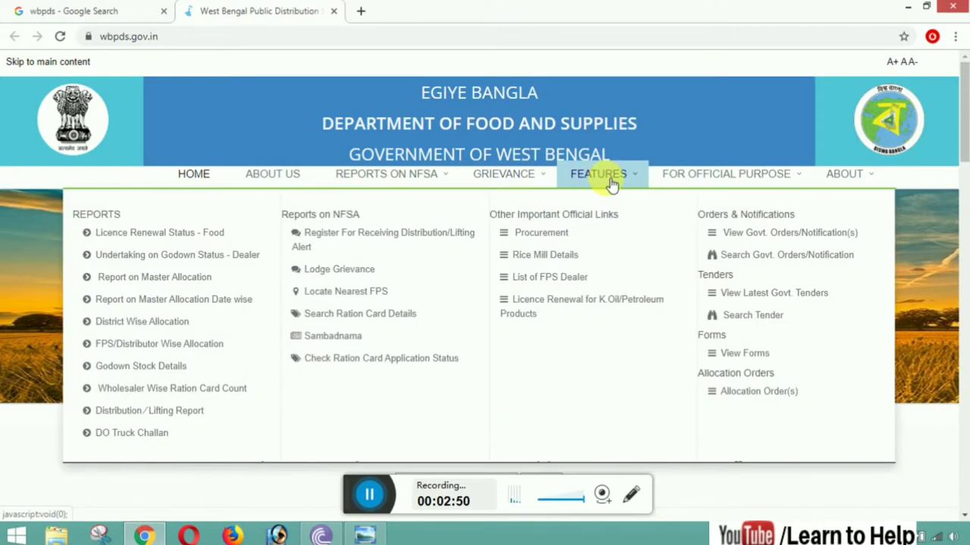
mouse_move(715, 176)
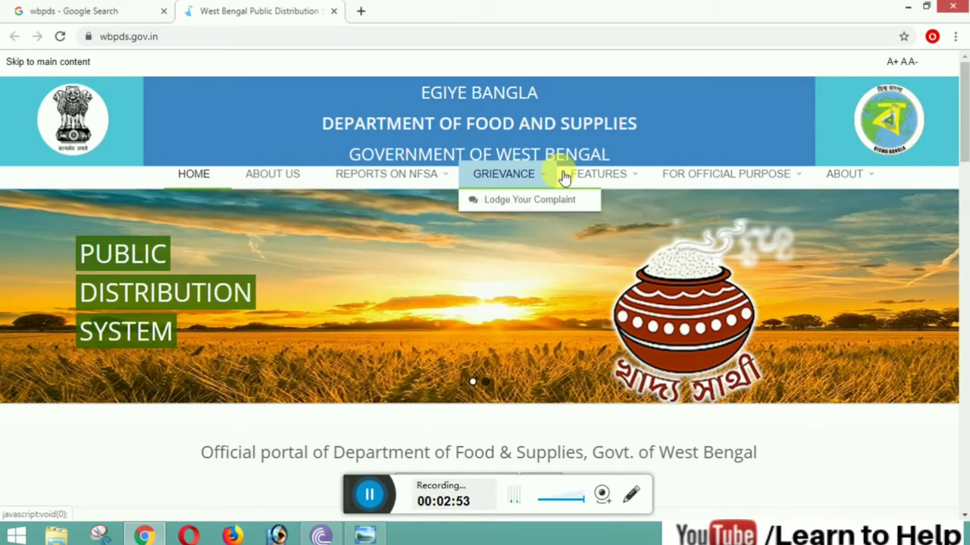
mouse_move(598, 182)
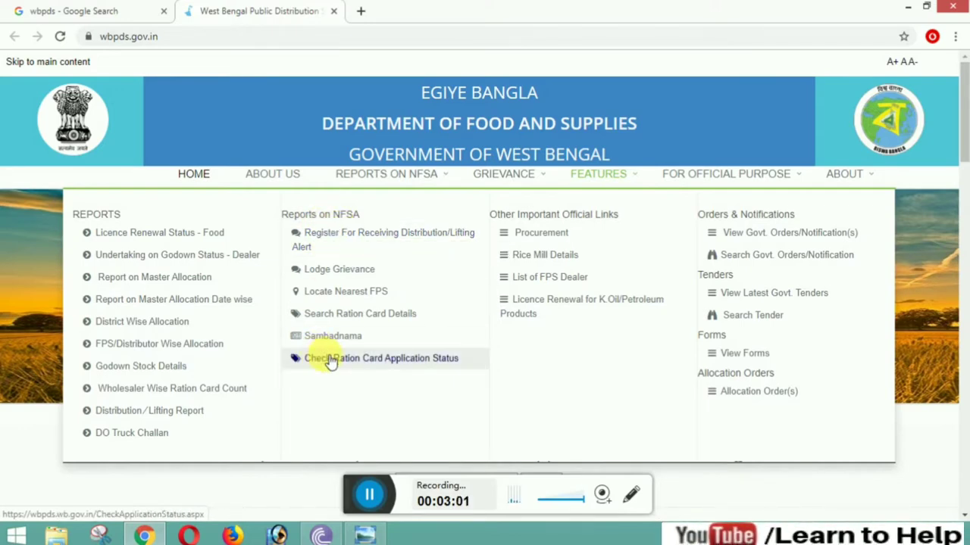
Open the Check Ration Card Application Status form
left_click(418, 364)
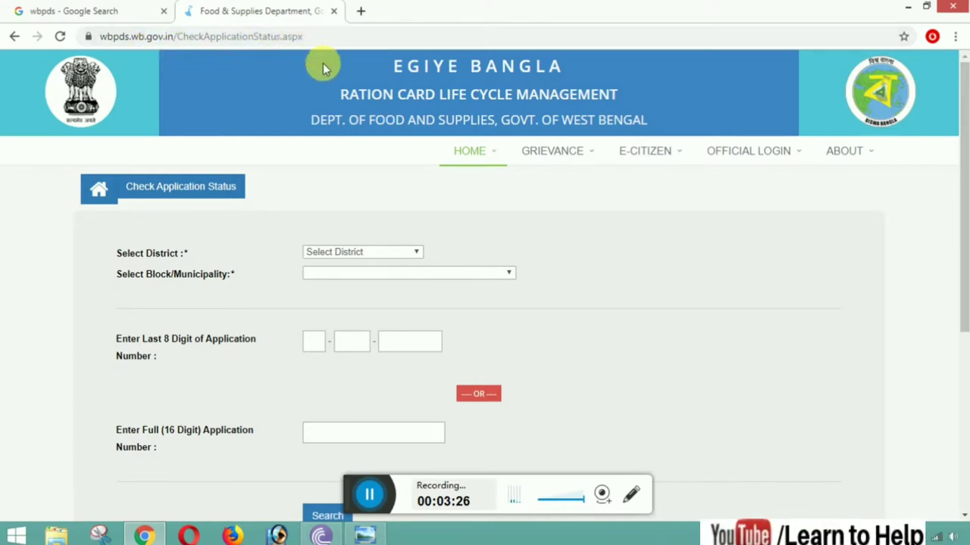
scroll(420, 191, "down", 1)
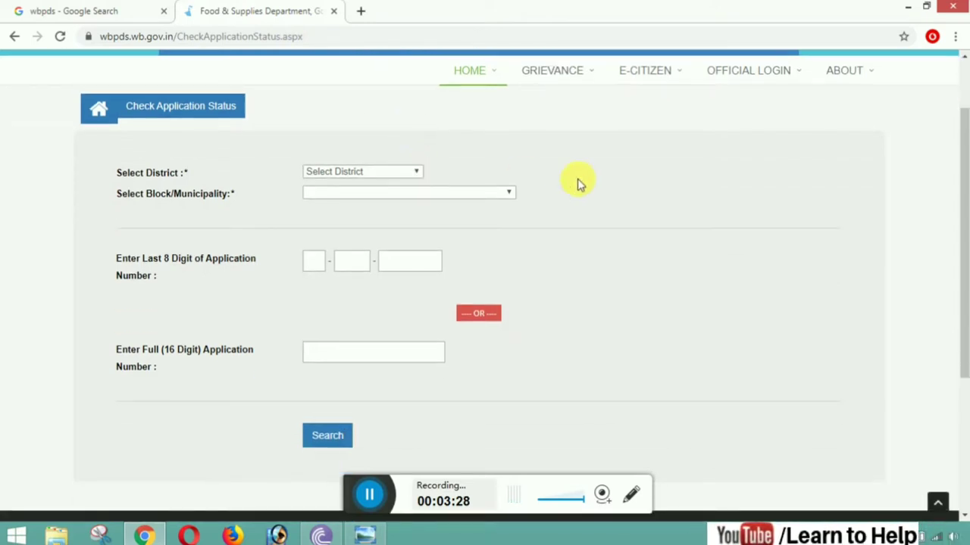
scroll(580, 184, "down", 1)
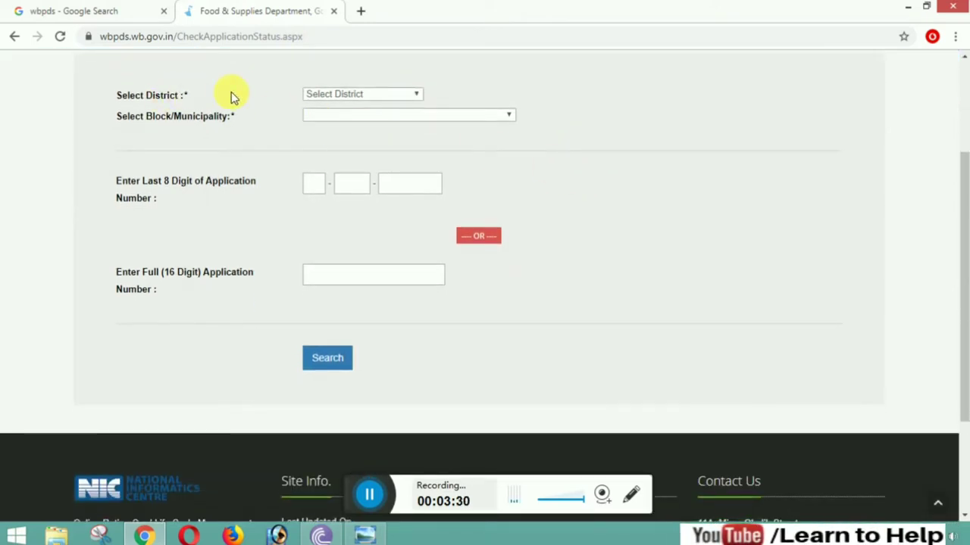
Set the district to MURSHIDABAD and the block/municipality to Beldanga - I
left_click(418, 91)
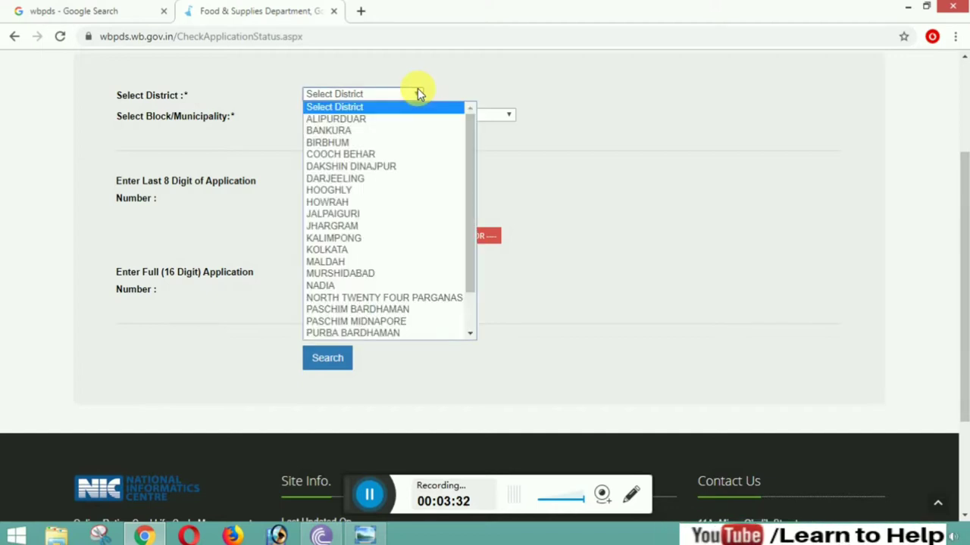
left_click(362, 274)
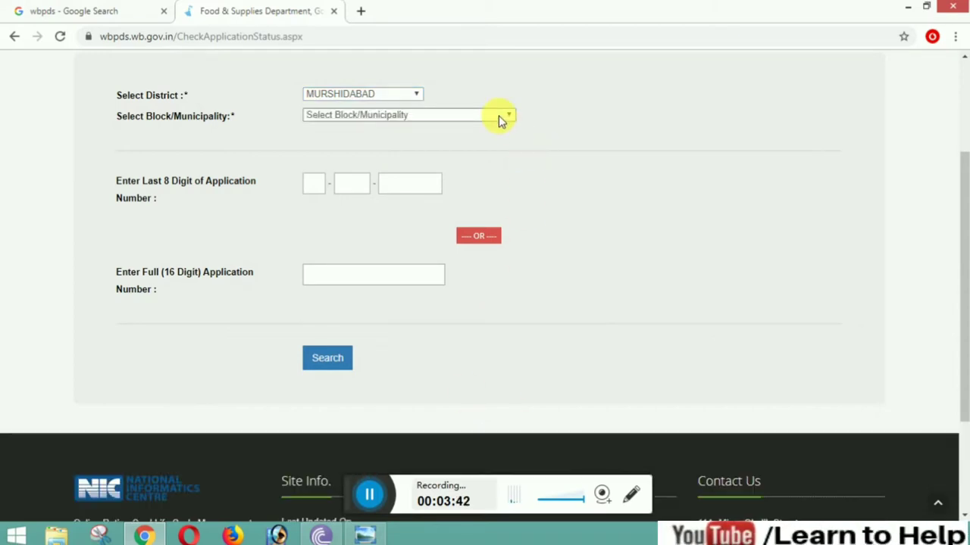
left_click(499, 115)
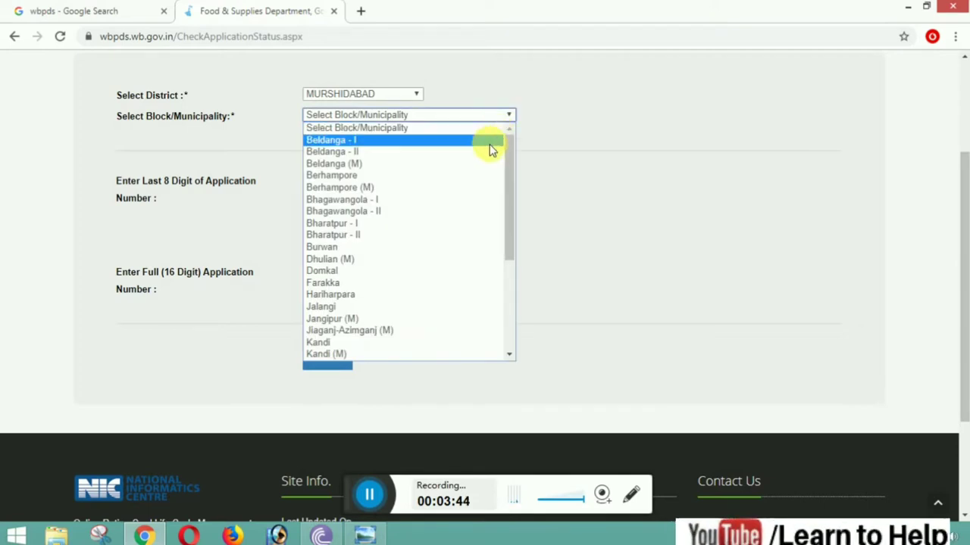
left_click(490, 141)
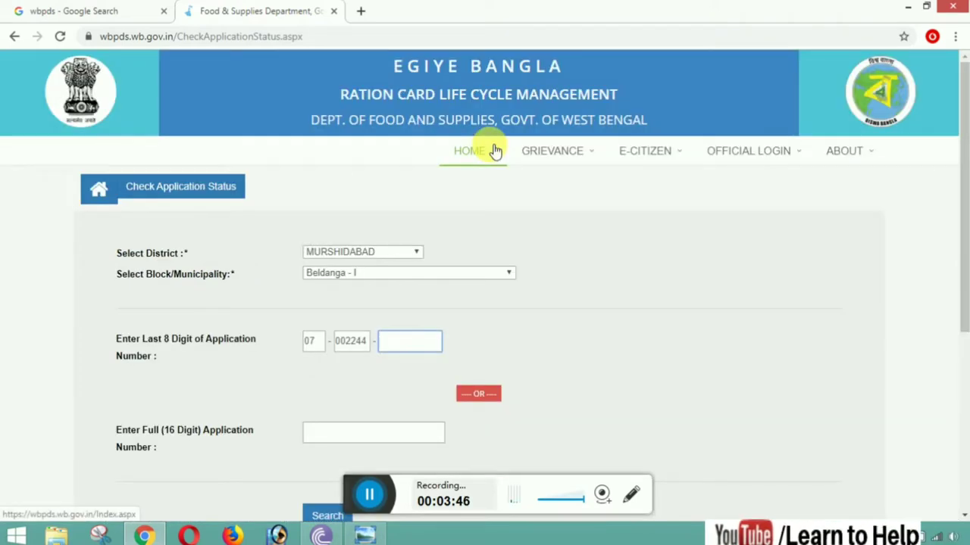
Enter the final digit '1' in the third application-number box and submit the search
scroll(494, 151, "down", 2)
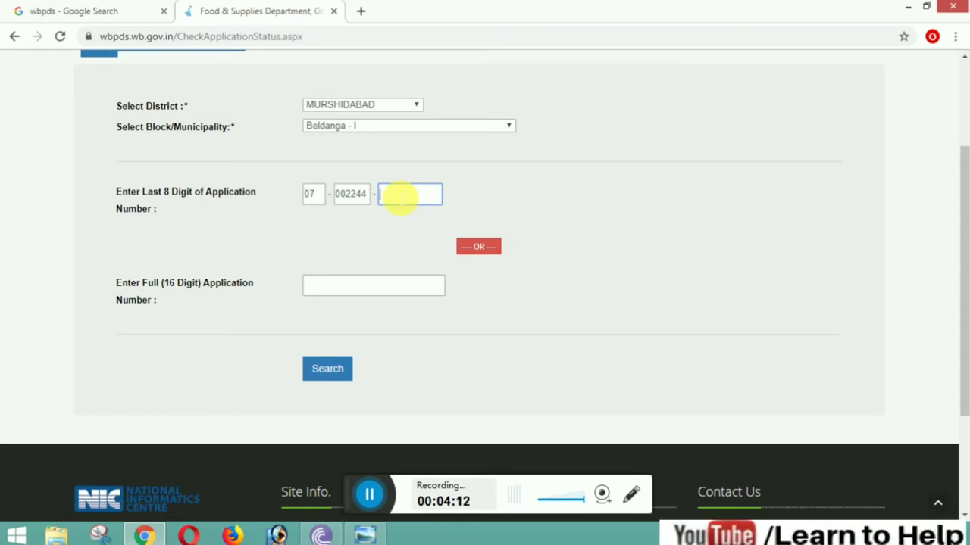
scroll(398, 196, "up", 2)
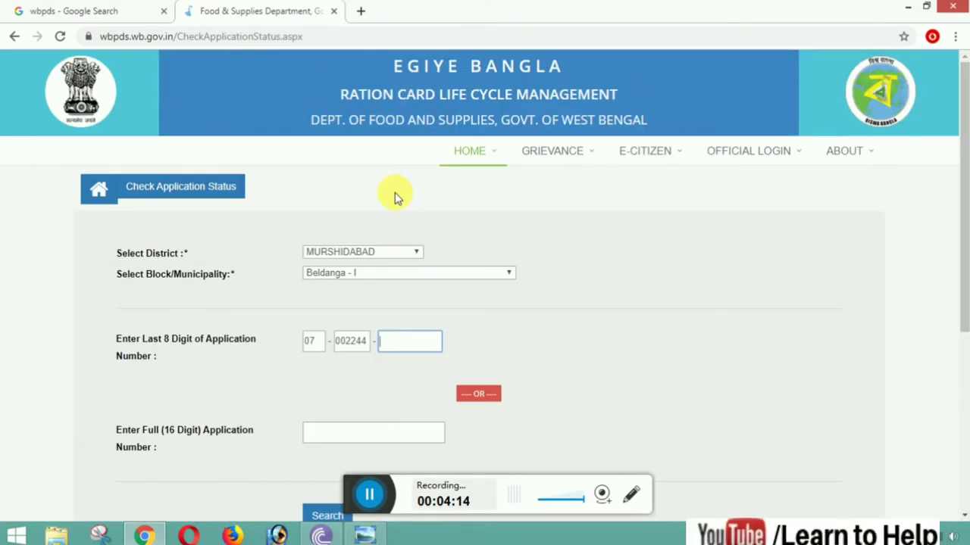
scroll(394, 196, "down", 4)
scroll(409, 114, "up", 1)
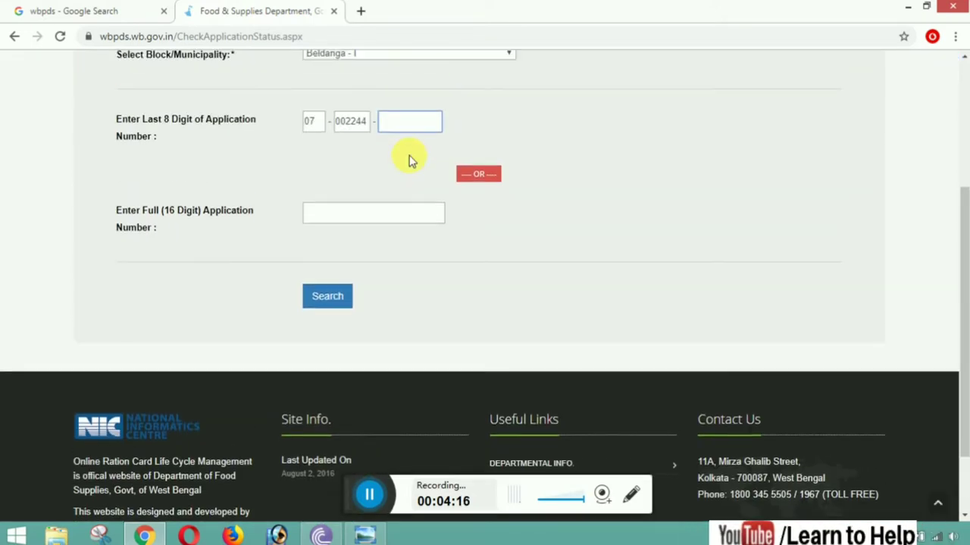
type("190")
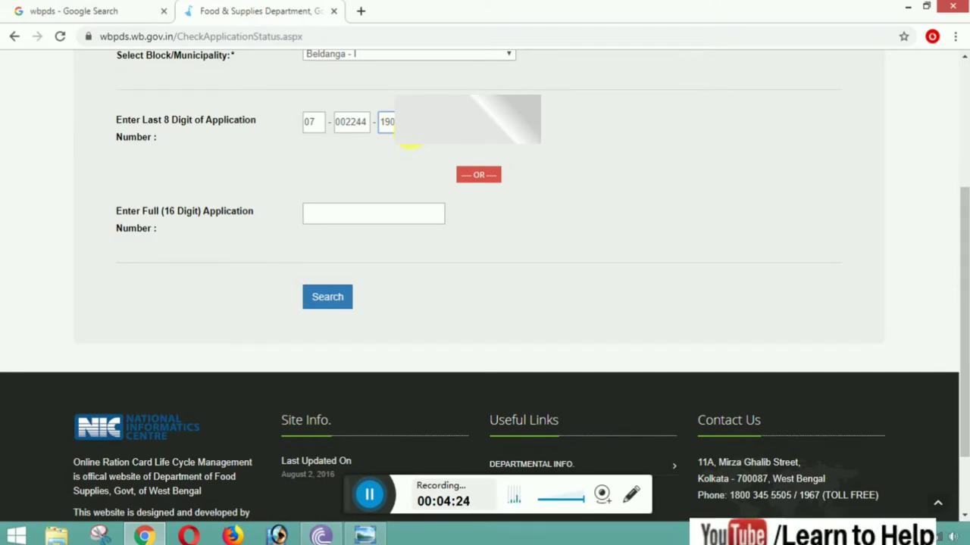
left_click(337, 299)
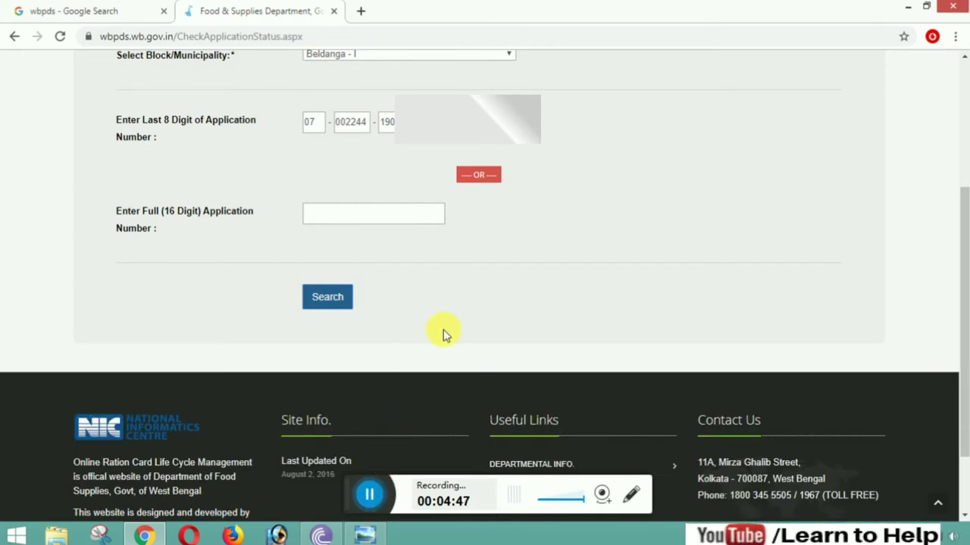
scroll(443, 331, "up", 5)
scroll(444, 331, "down", 1)
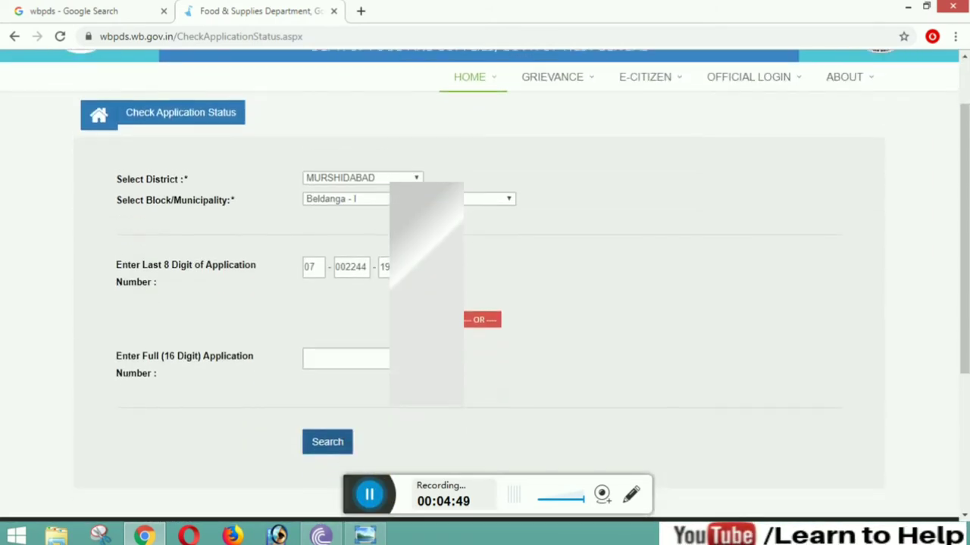
scroll(444, 331, "down", 1)
Submit the status search for MURSHIDABAD, Beldanga - I with the full application number
left_click(341, 363)
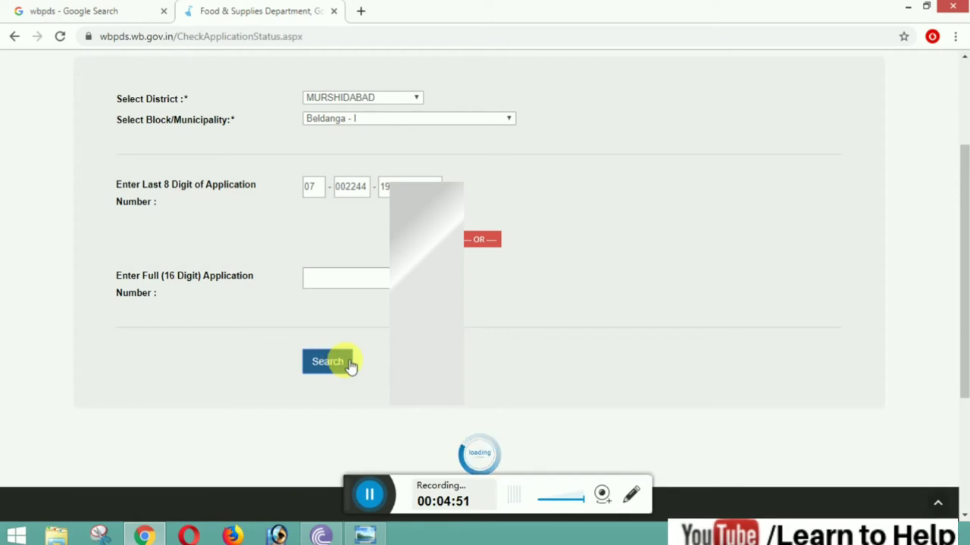